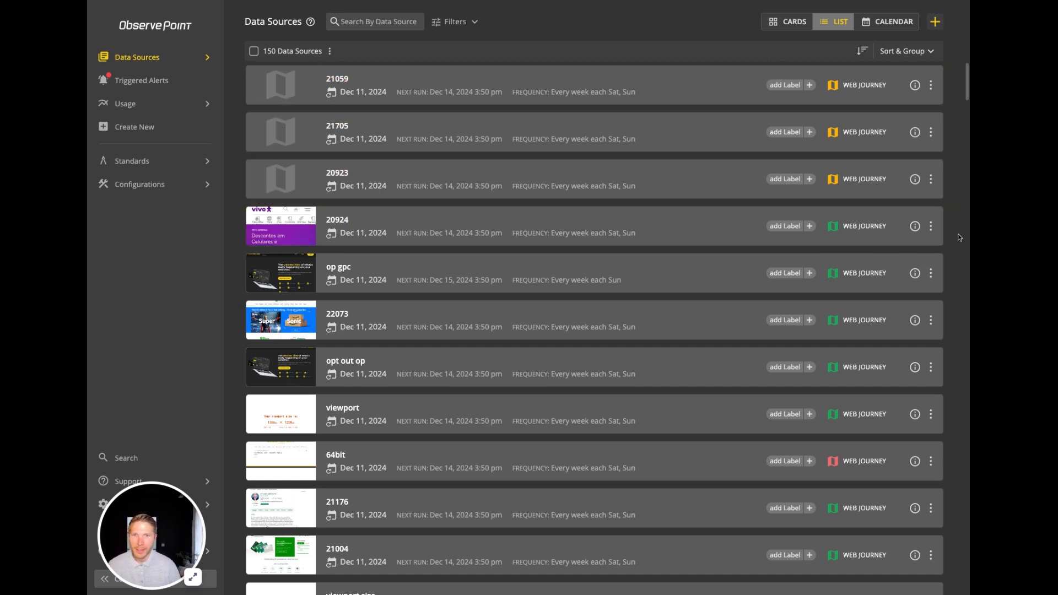
# Step: Open web journey 20924 for editing and check the time zone choices for its initial run time
pyautogui.click(931, 227)
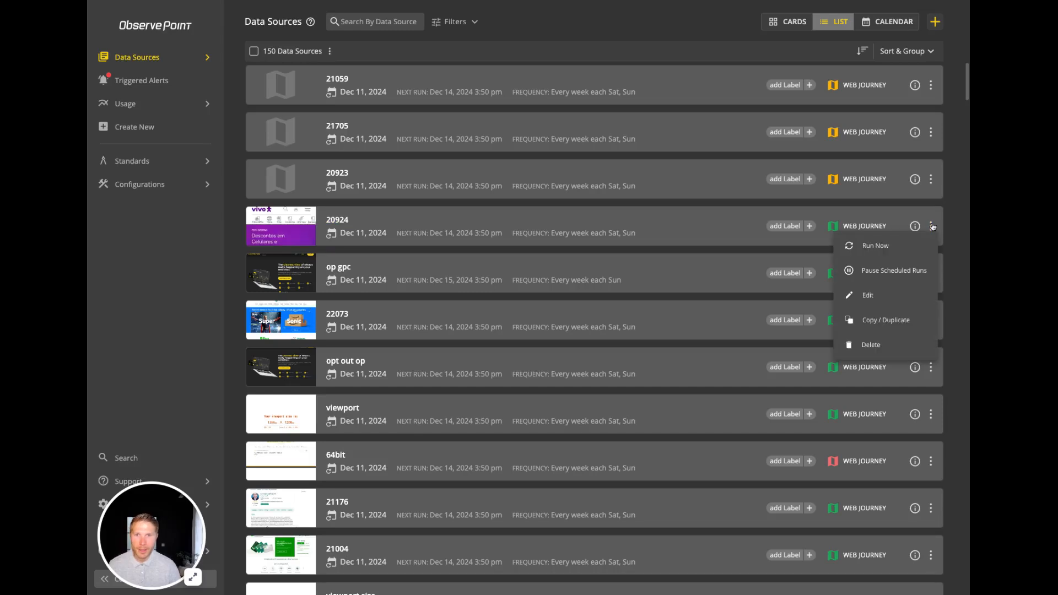
pyautogui.click(893, 290)
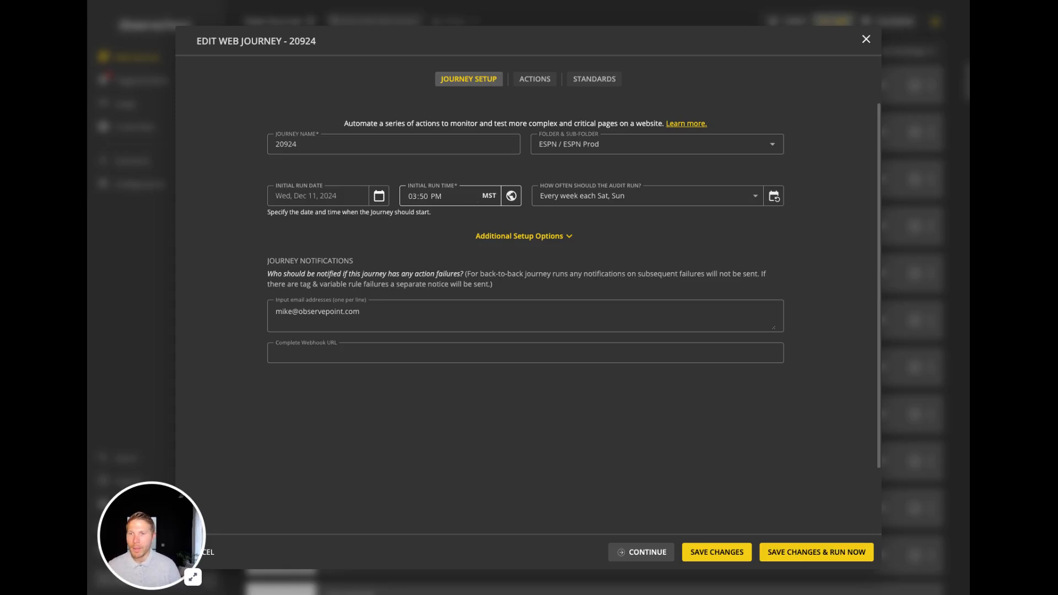
pyautogui.click(507, 198)
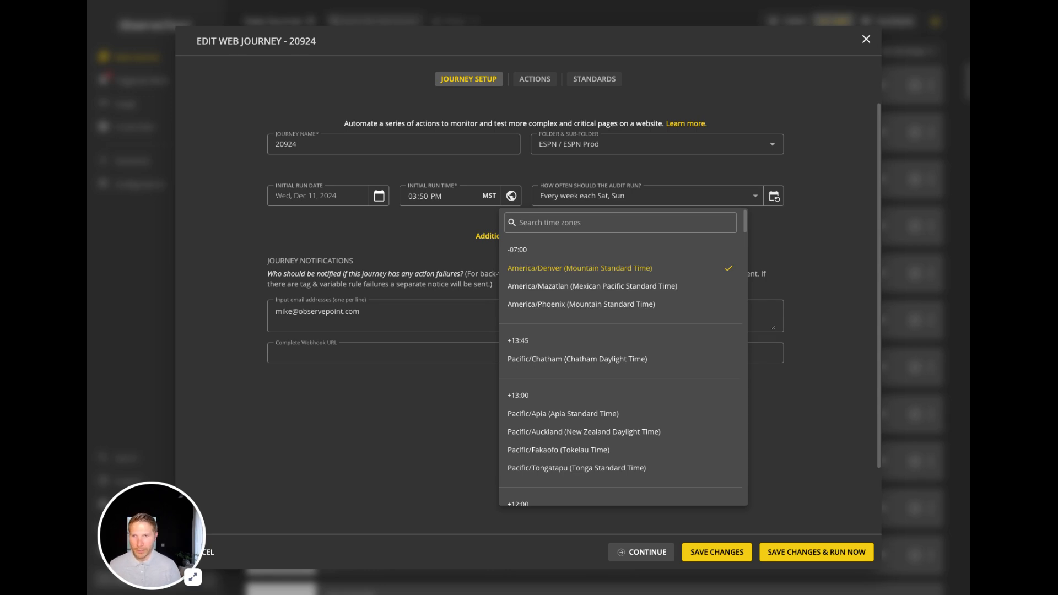
pyautogui.click(807, 253)
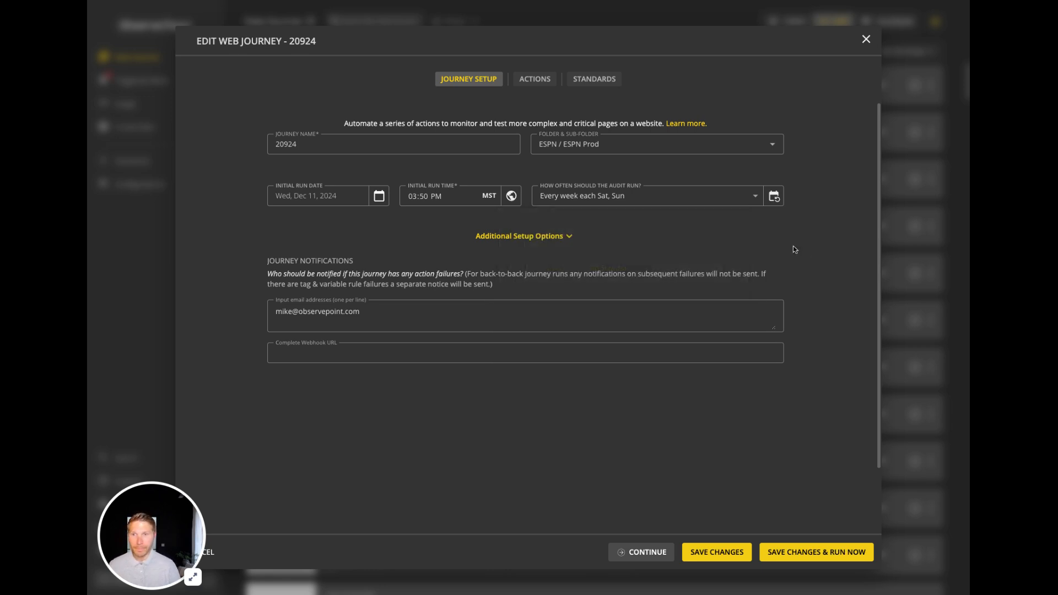
# Step: Open the custom schedule settings for how often the journey runs
pyautogui.click(682, 201)
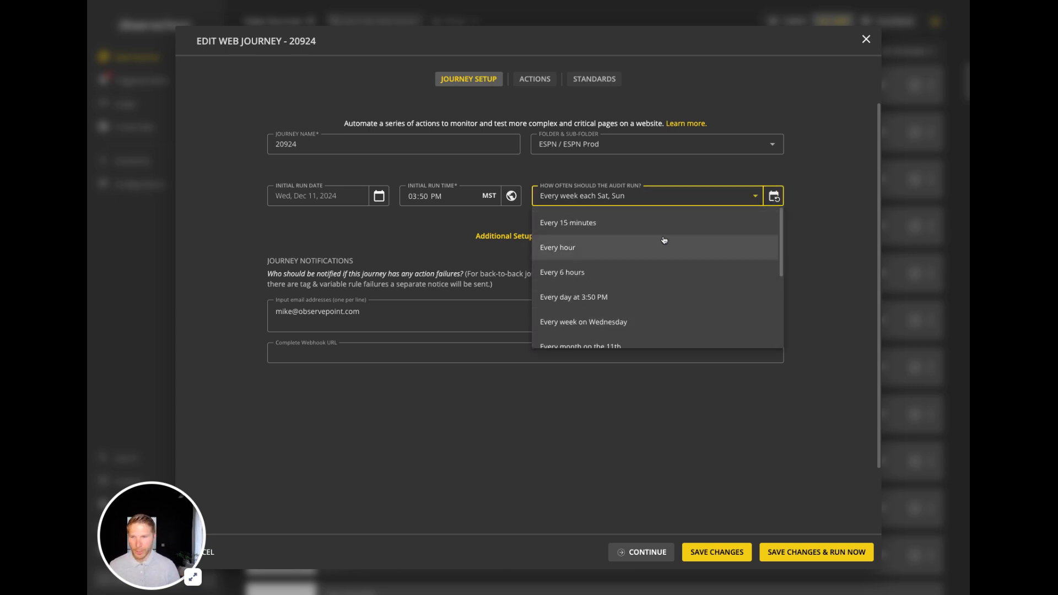
pyautogui.scroll(-3, 664, 240)
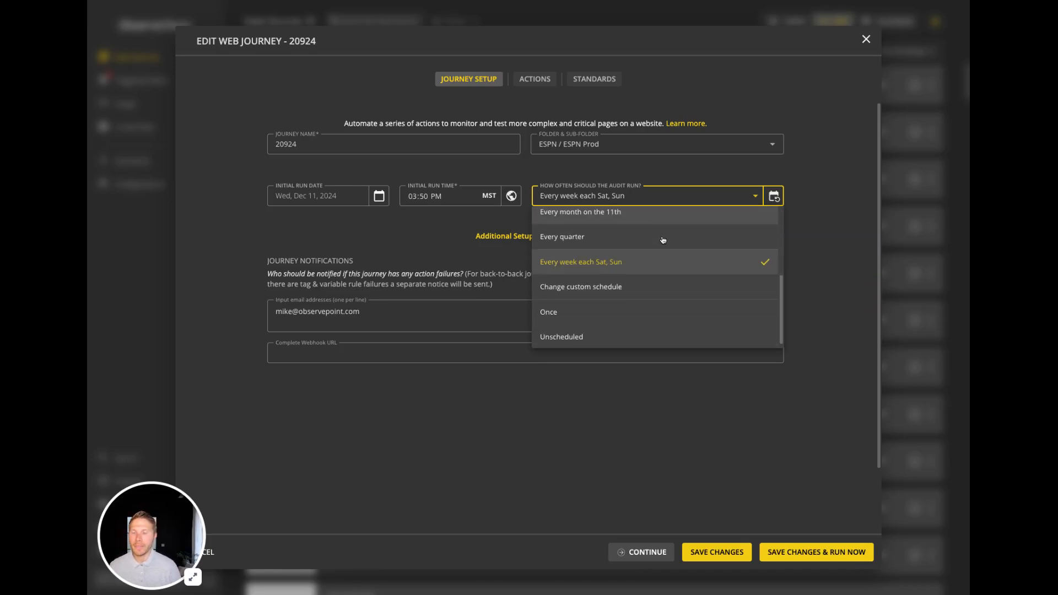
pyautogui.click(648, 290)
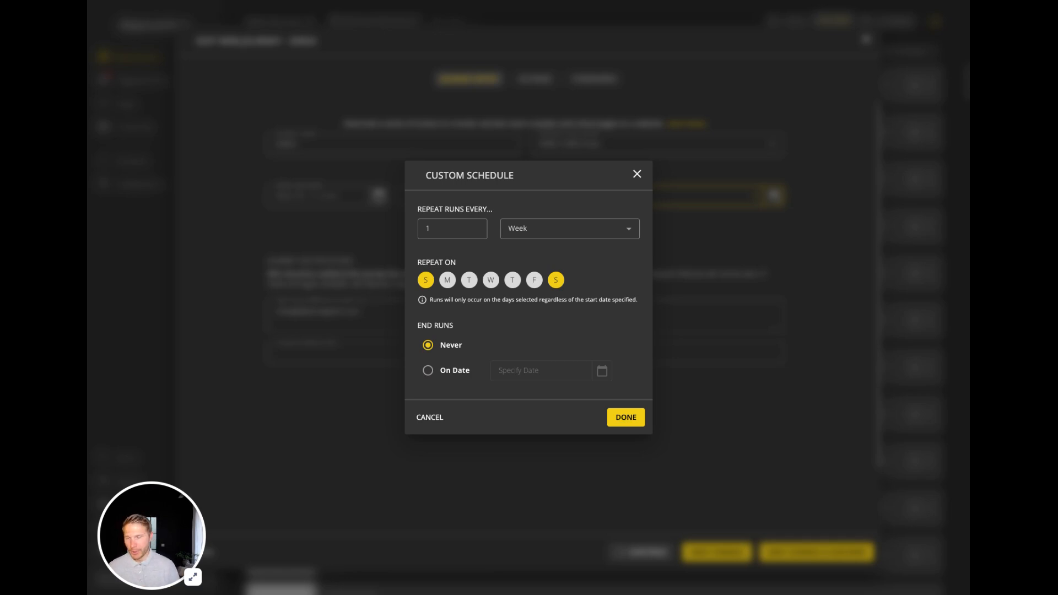
# Step: Set the weekly repeat days to Tuesday and Thursday, removing Sunday and Saturday
pyautogui.click(469, 281)
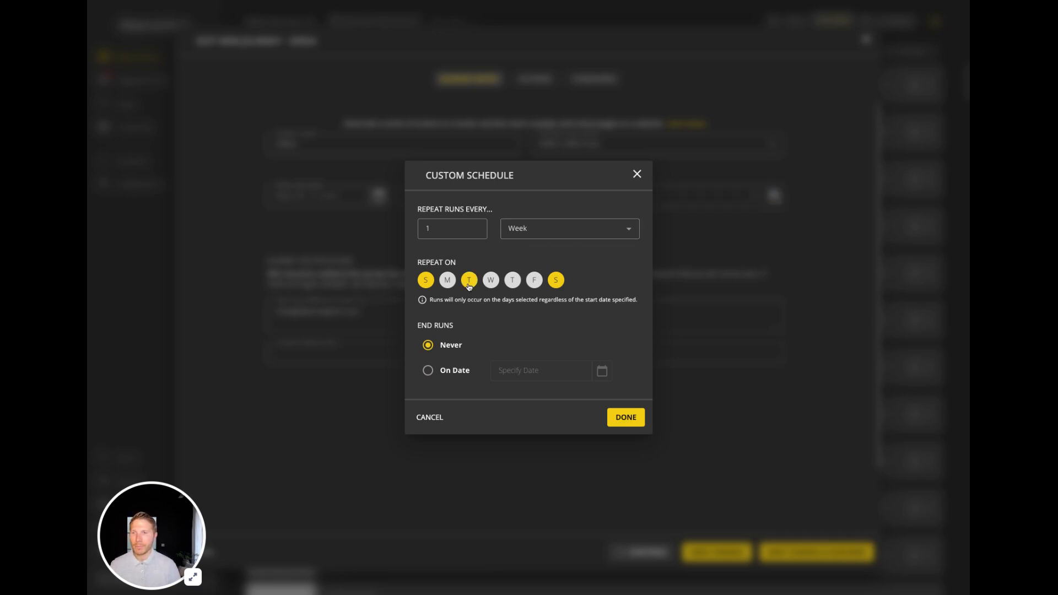
pyautogui.click(427, 281)
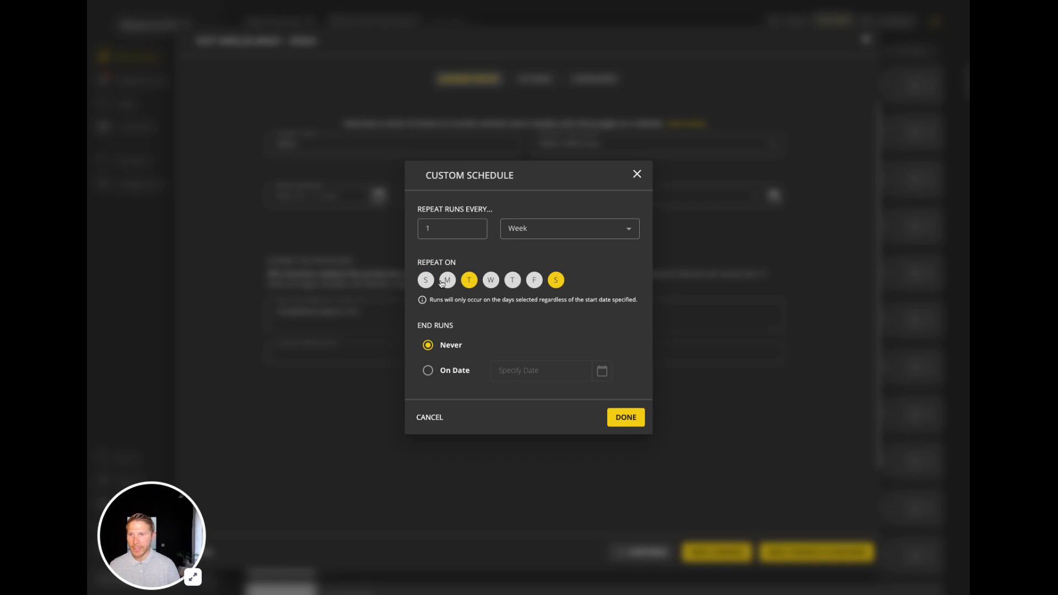
pyautogui.click(556, 289)
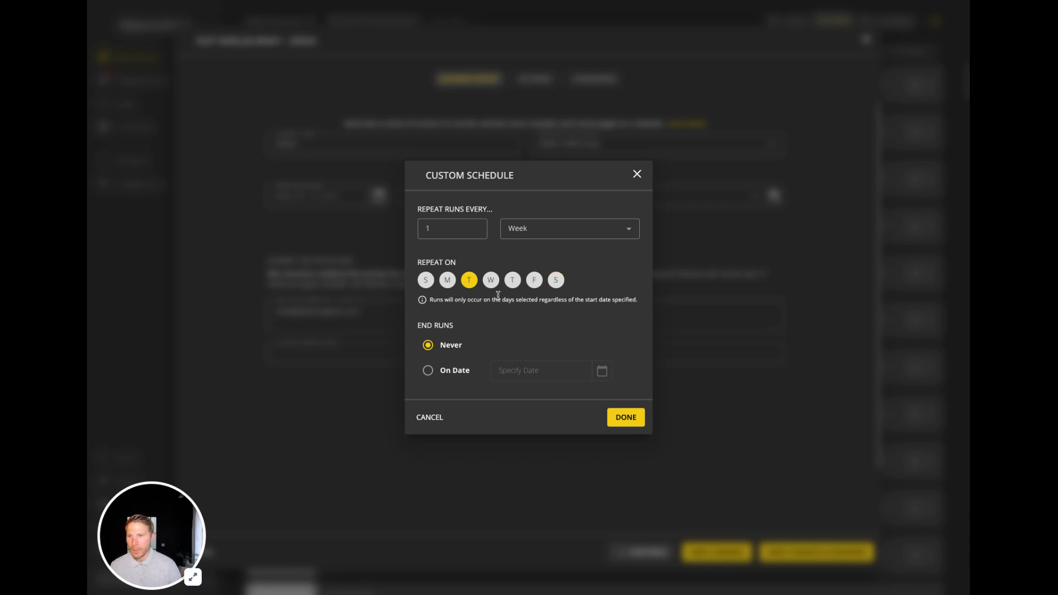
pyautogui.click(513, 283)
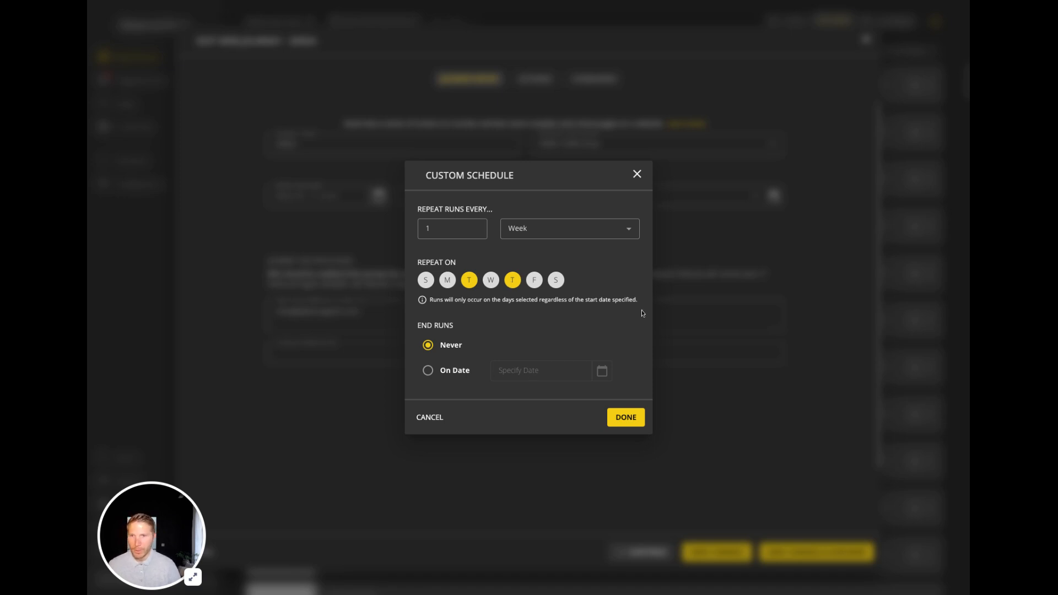
# Step: Schedule the journey to run every 1 month by date, on the 1st and 15th, and save the changes
pyautogui.click(535, 223)
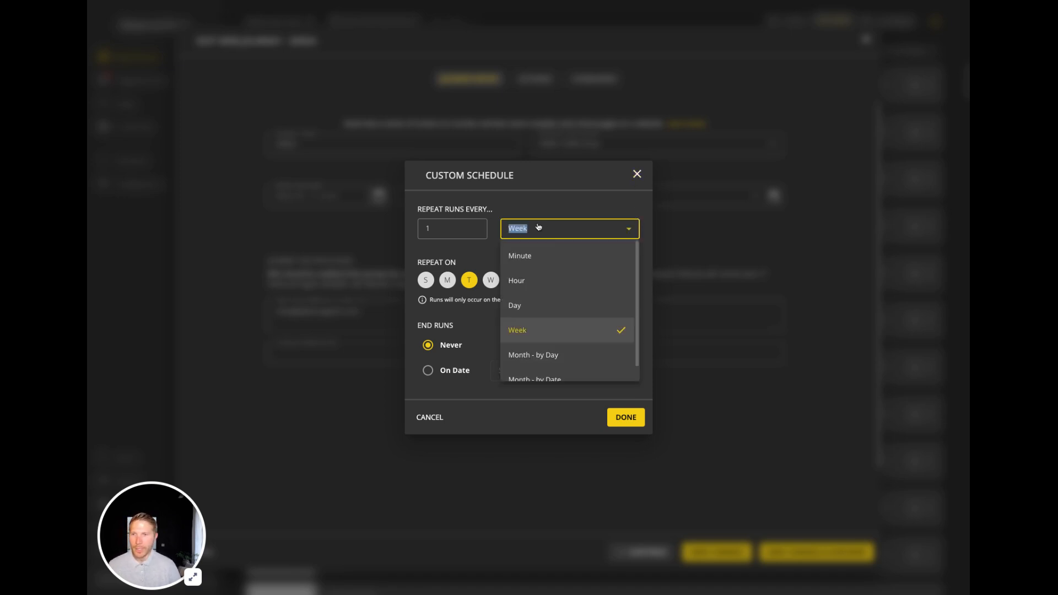
pyautogui.scroll(-1, 576, 300)
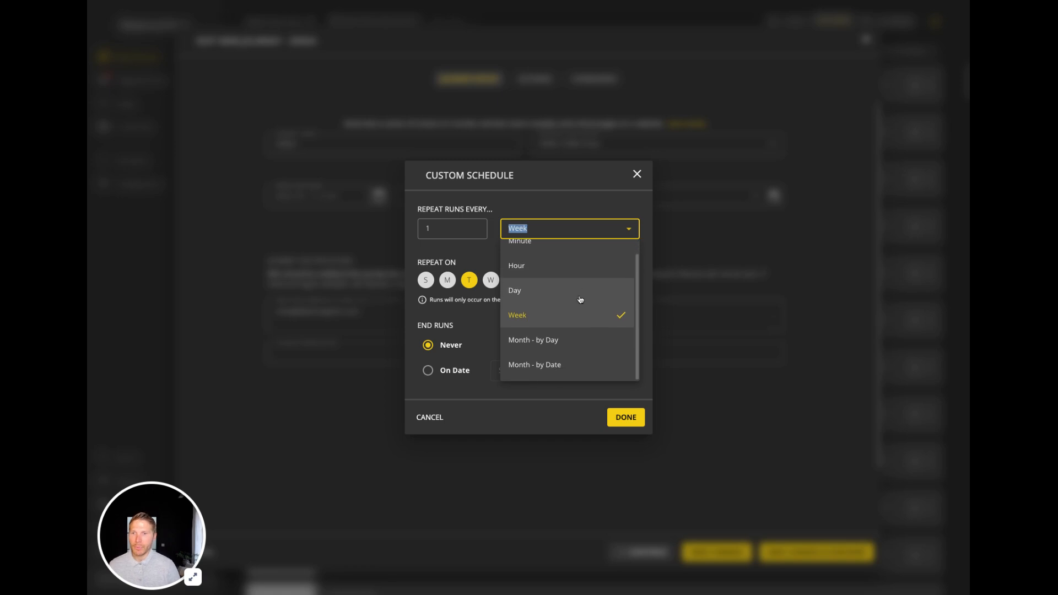
pyautogui.click(568, 361)
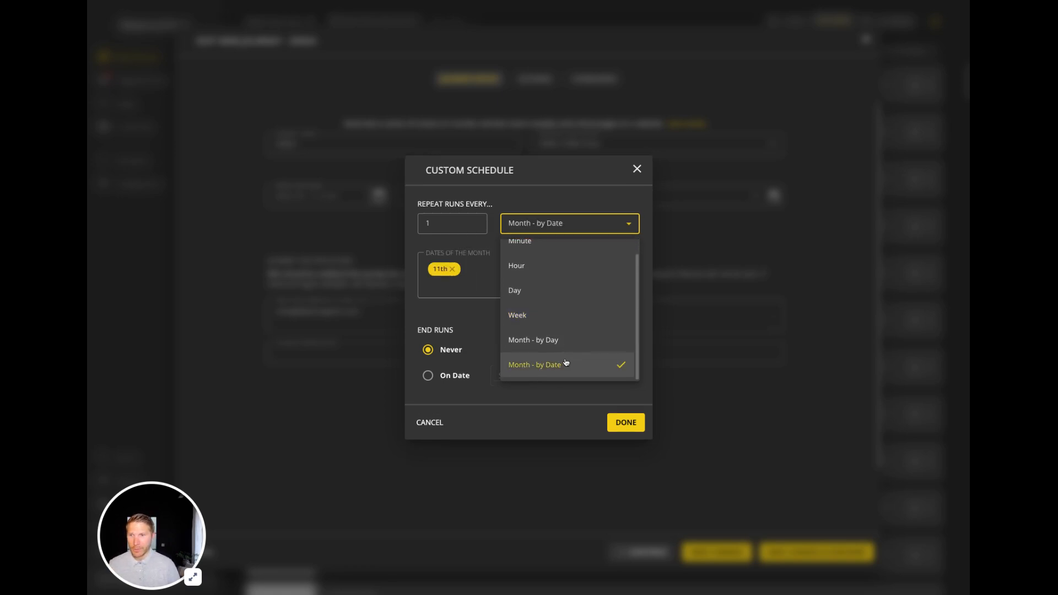
pyautogui.click(452, 268)
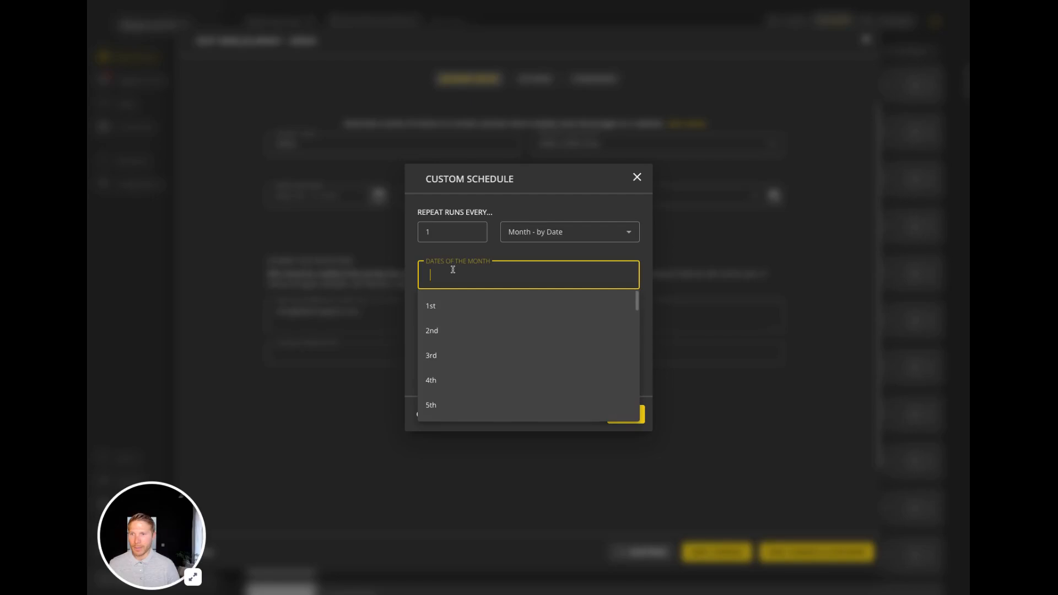
pyautogui.click(454, 307)
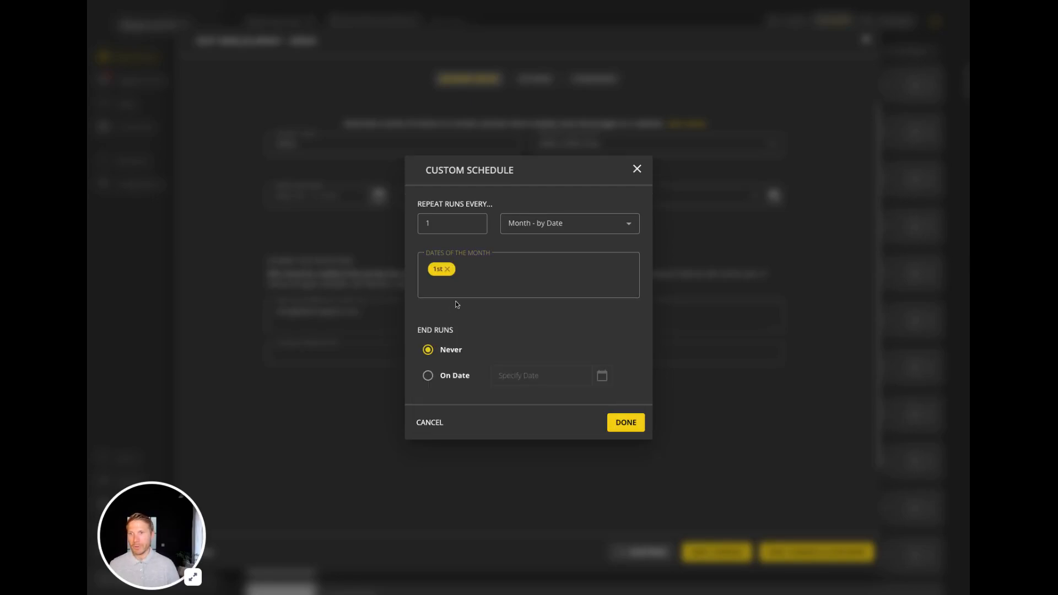
pyautogui.click(461, 285)
pyautogui.scroll(-6, 465, 358)
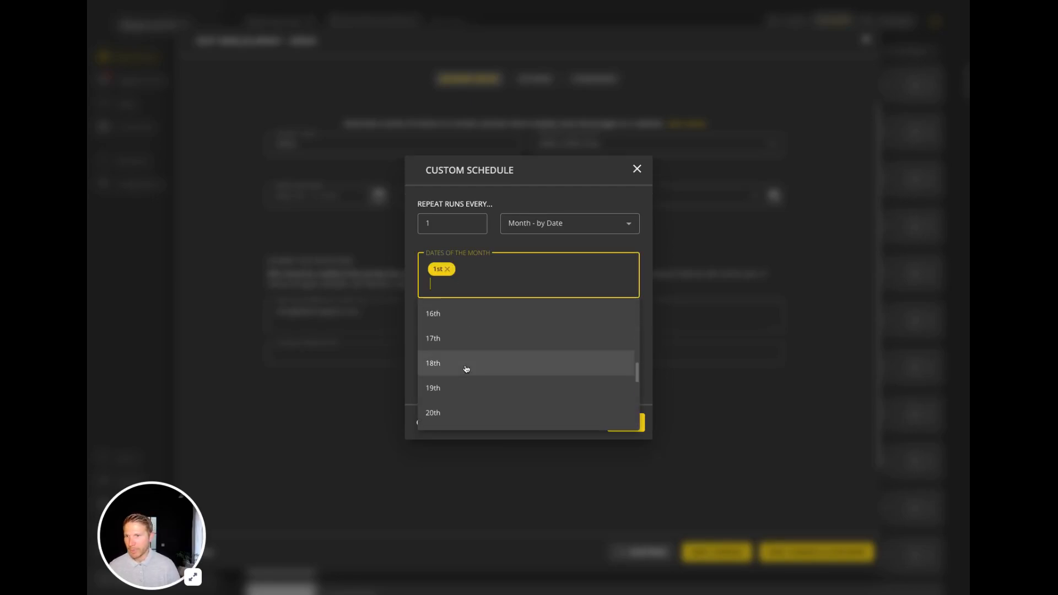
pyautogui.click(456, 315)
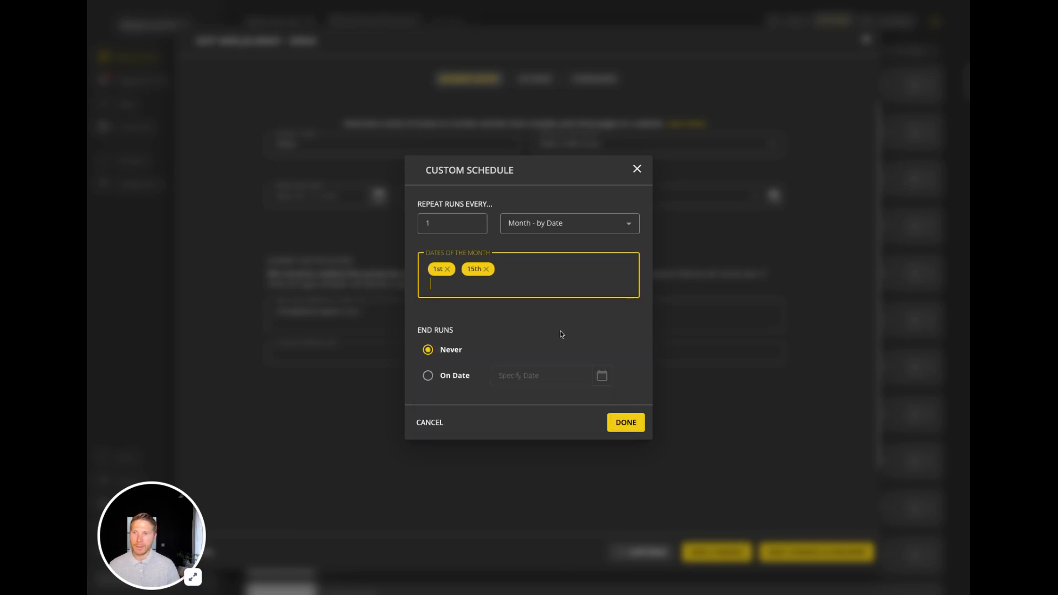
pyautogui.click(628, 423)
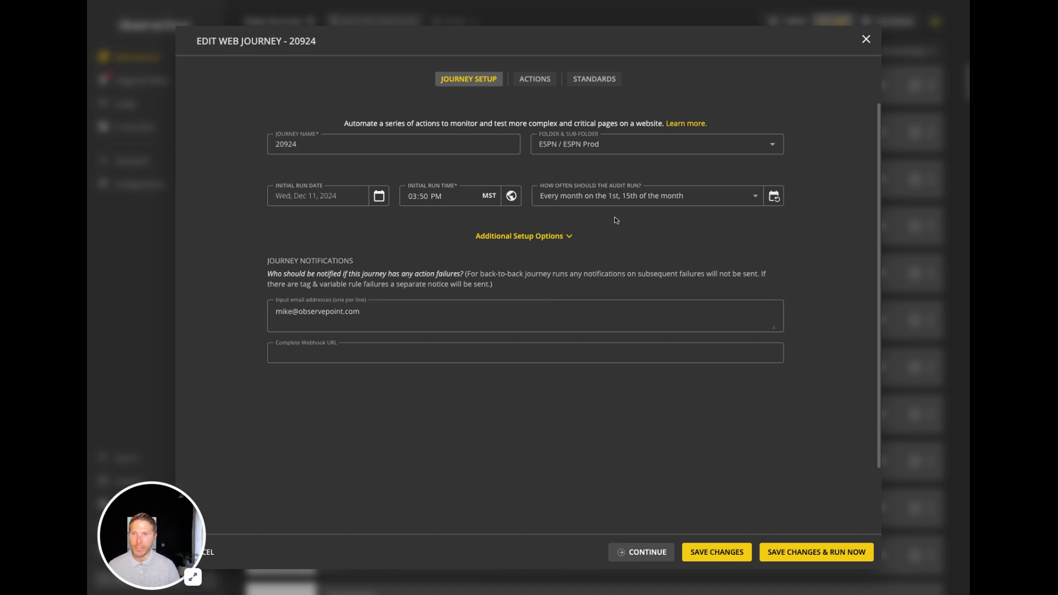
pyautogui.click(723, 554)
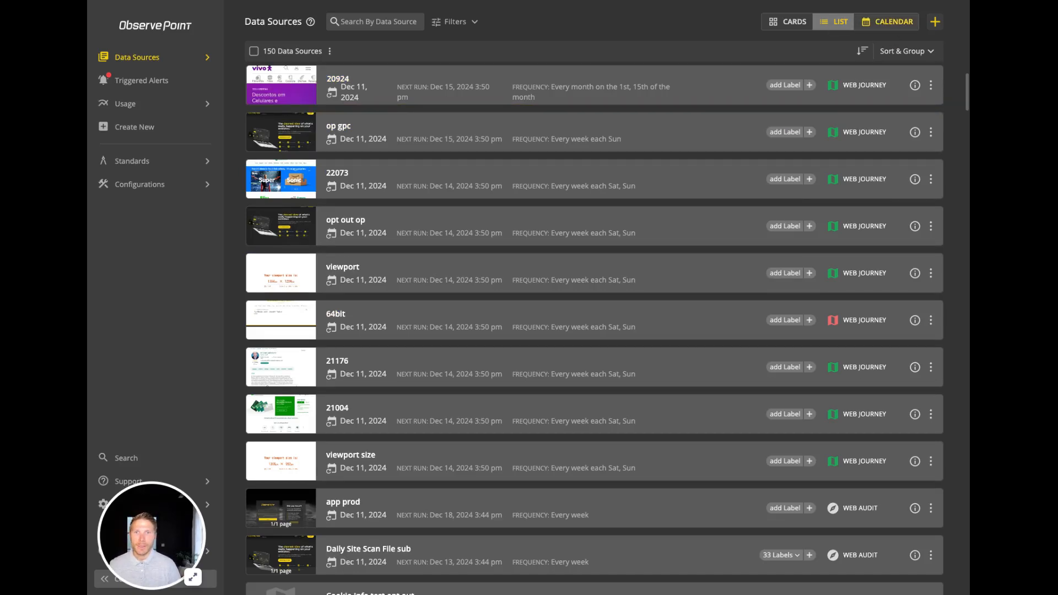
# Step: Show the data sources as a calendar and look through the available filters and scheduled runs
pyautogui.click(887, 22)
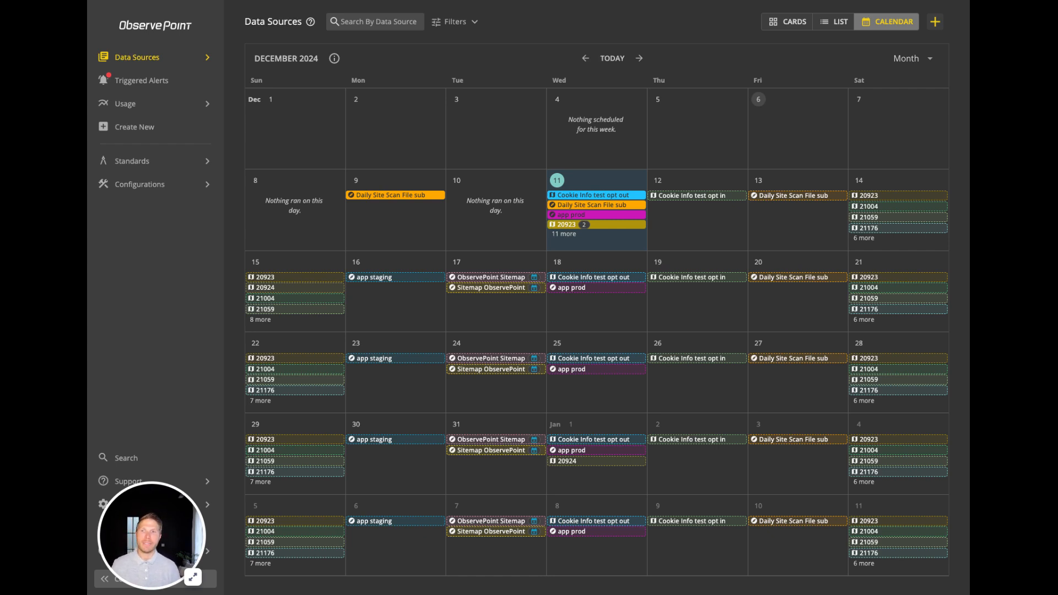
pyautogui.click(477, 26)
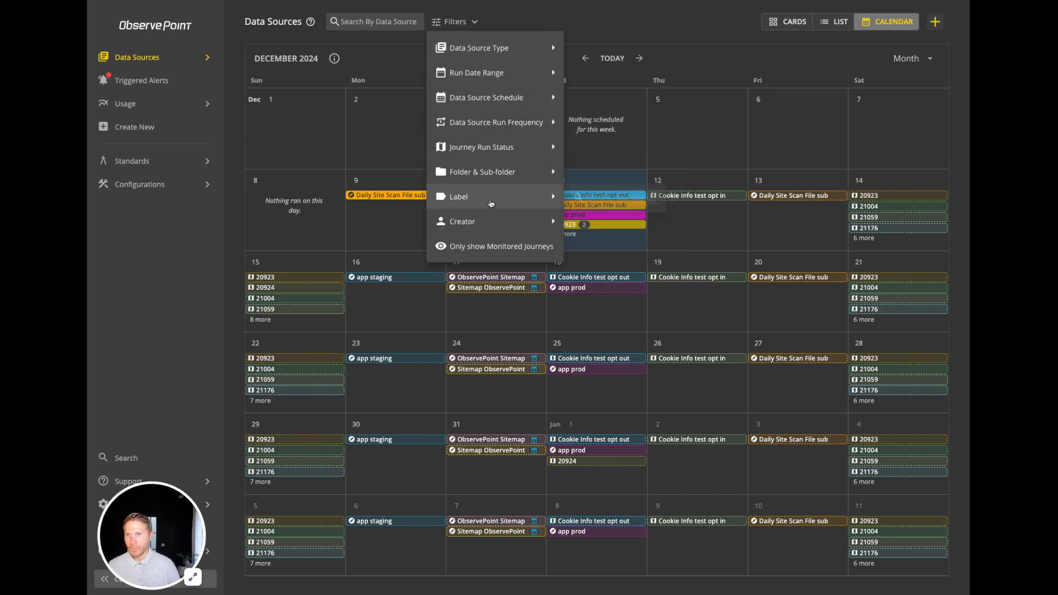
pyautogui.moveTo(491, 209)
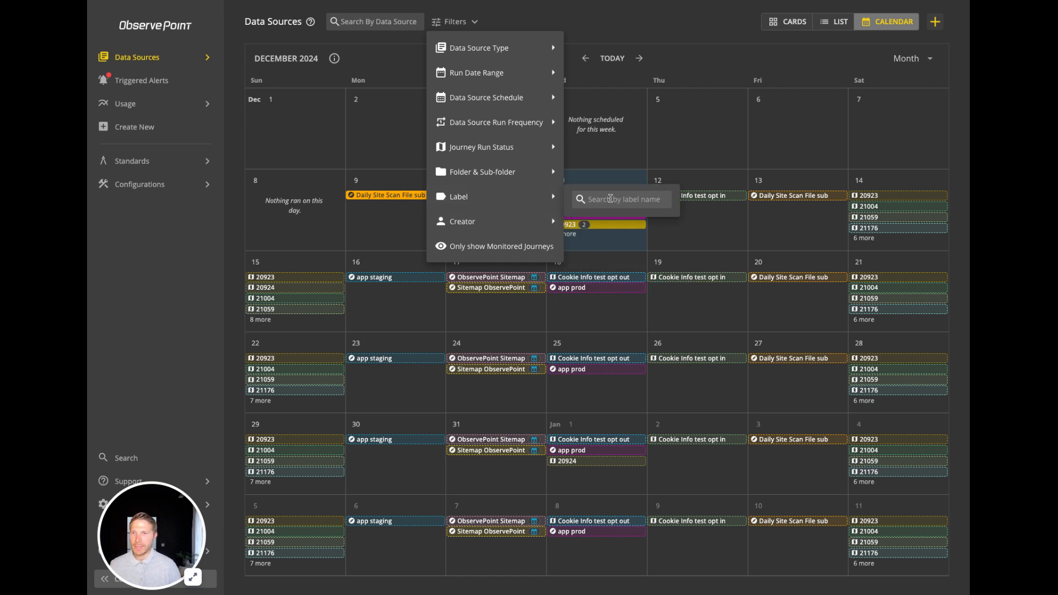
pyautogui.moveTo(554, 221)
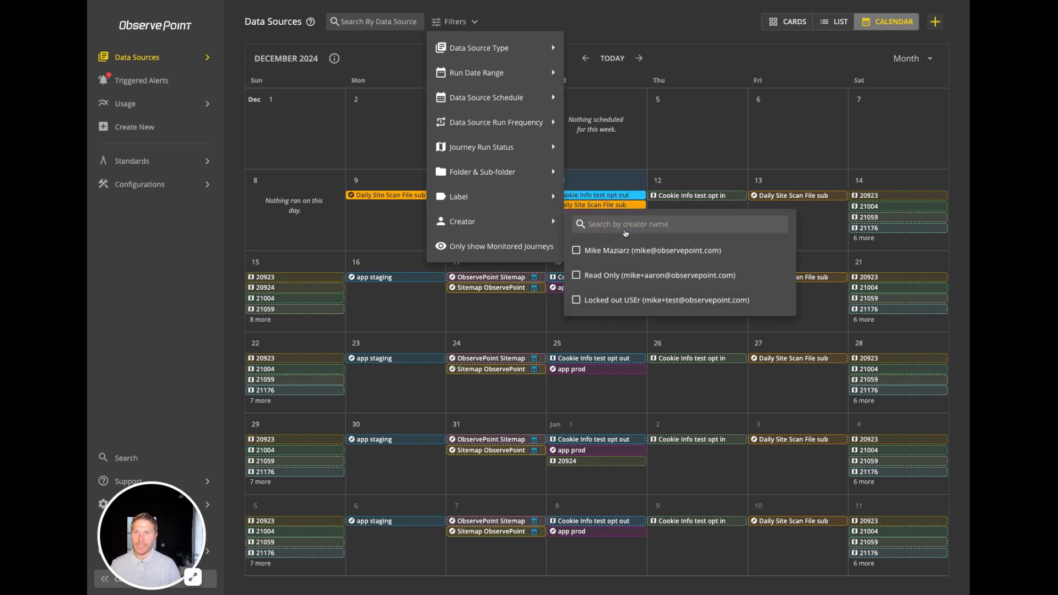
pyautogui.click(618, 44)
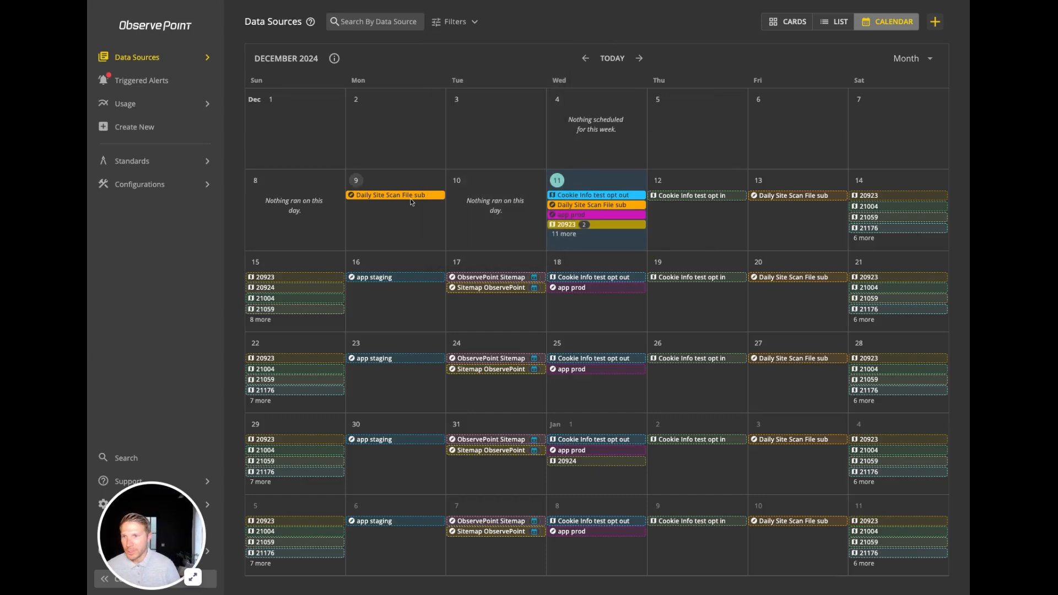
pyautogui.moveTo(415, 199)
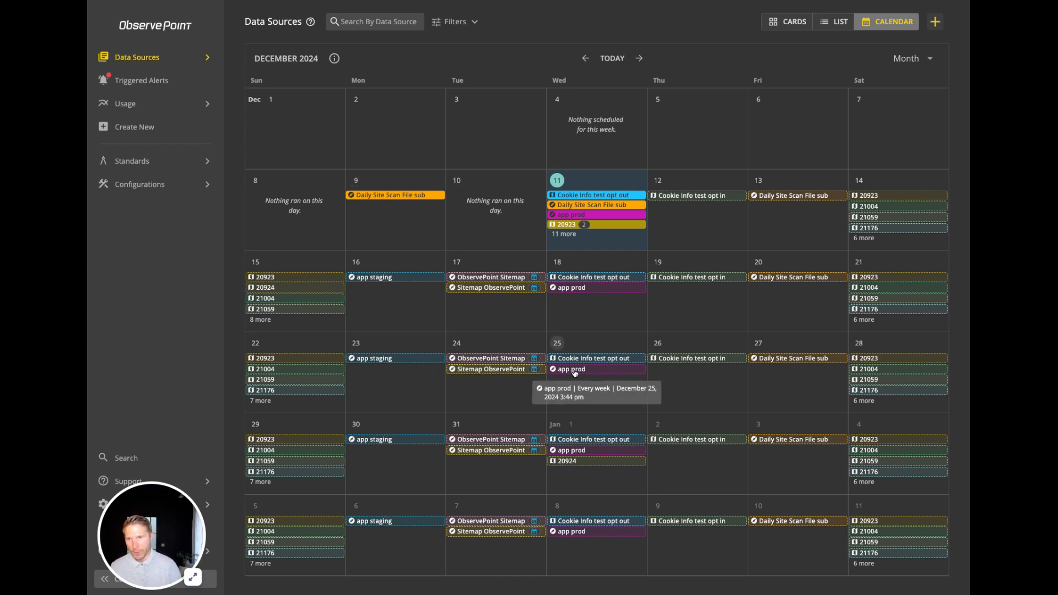
# Step: Skip the December 25 runs of the Cookie Info test opt out journey and the app prod audit
pyautogui.click(615, 370)
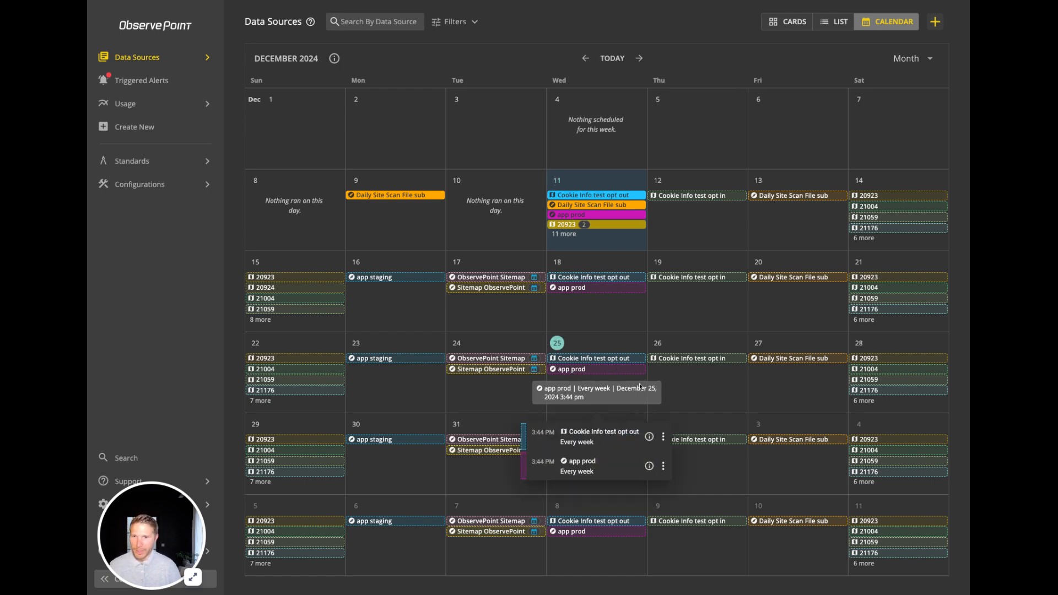
pyautogui.click(663, 437)
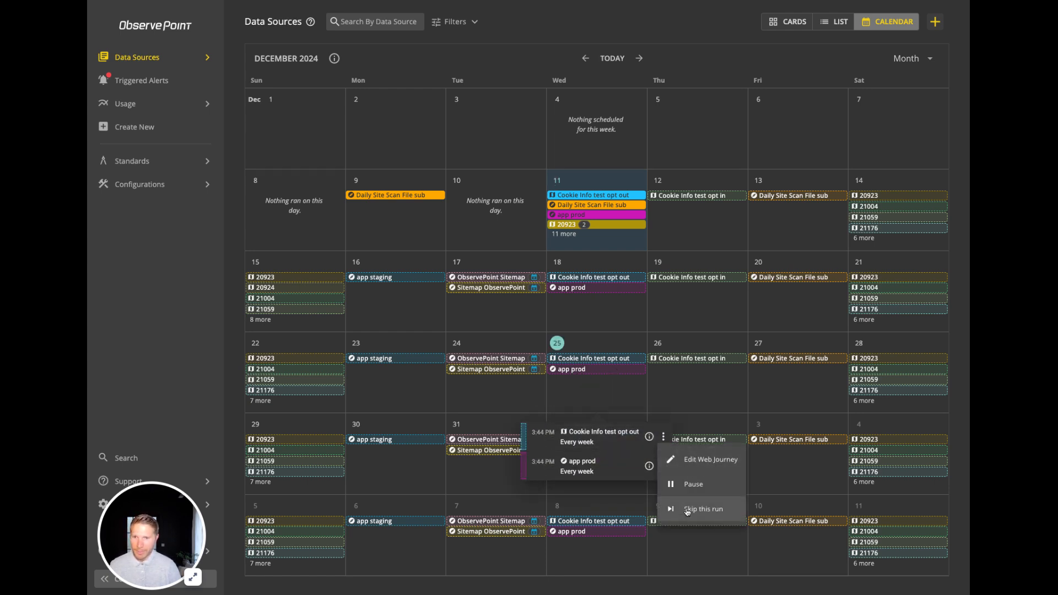
pyautogui.click(687, 511)
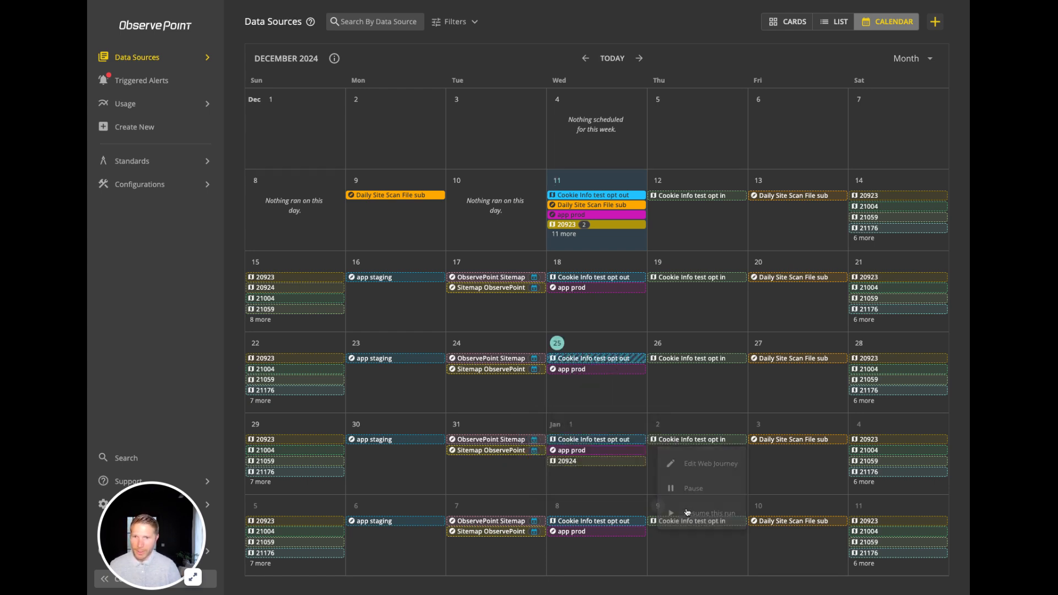
pyautogui.click(640, 373)
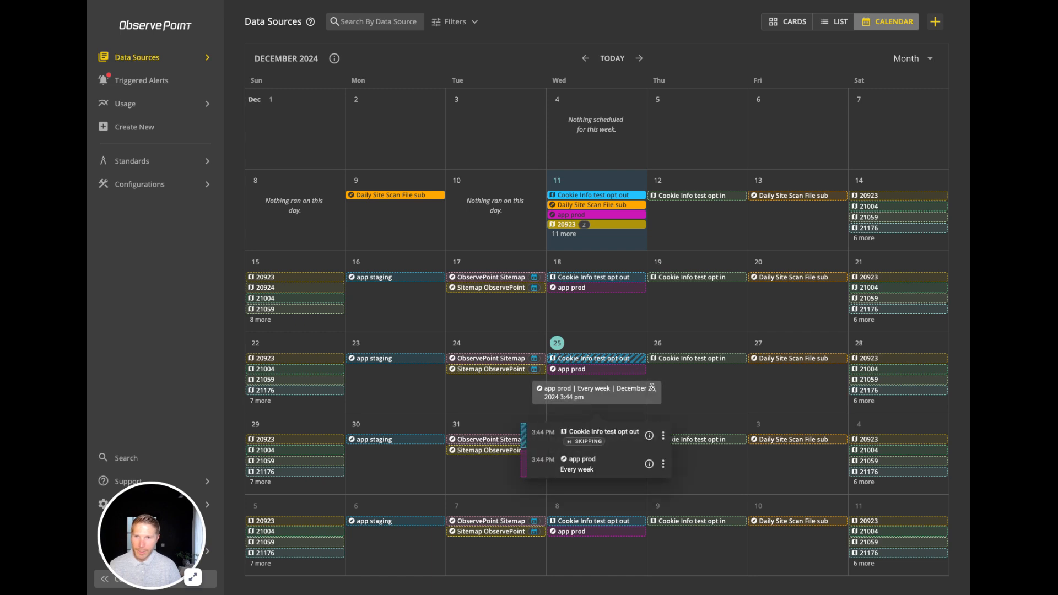
pyautogui.click(663, 465)
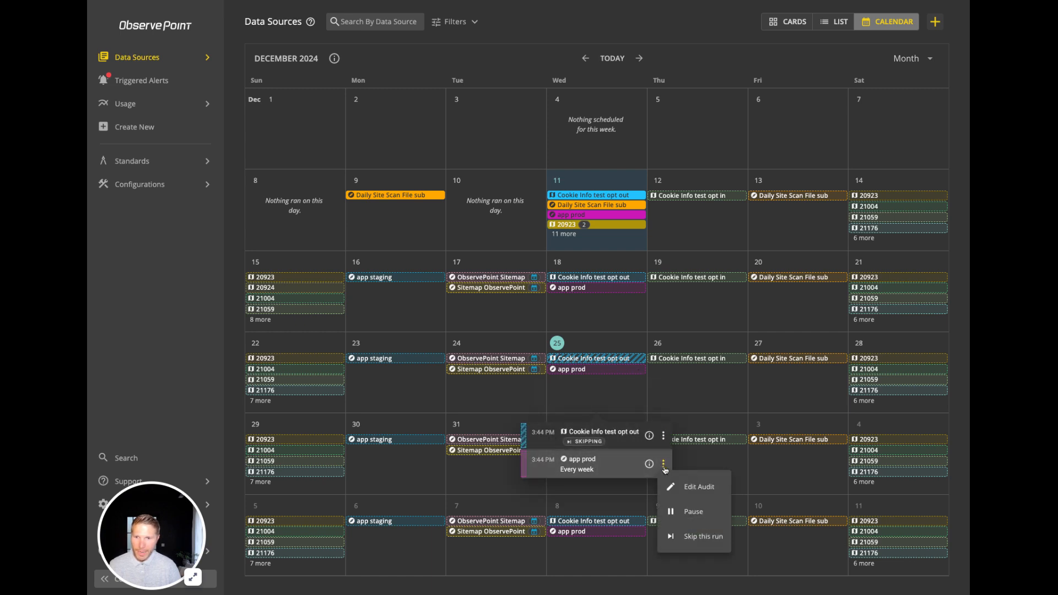
pyautogui.click(703, 536)
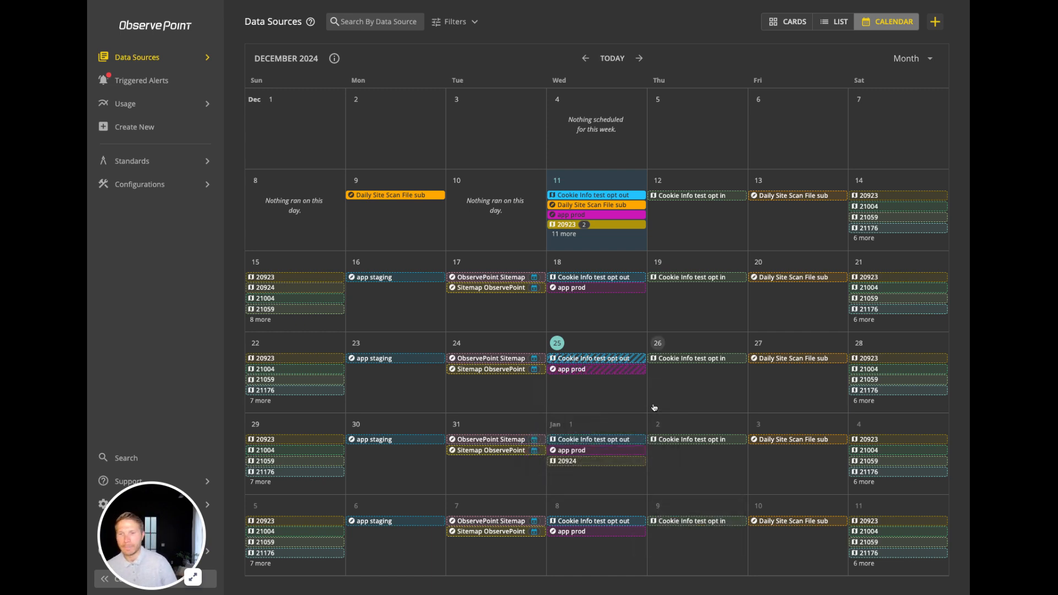